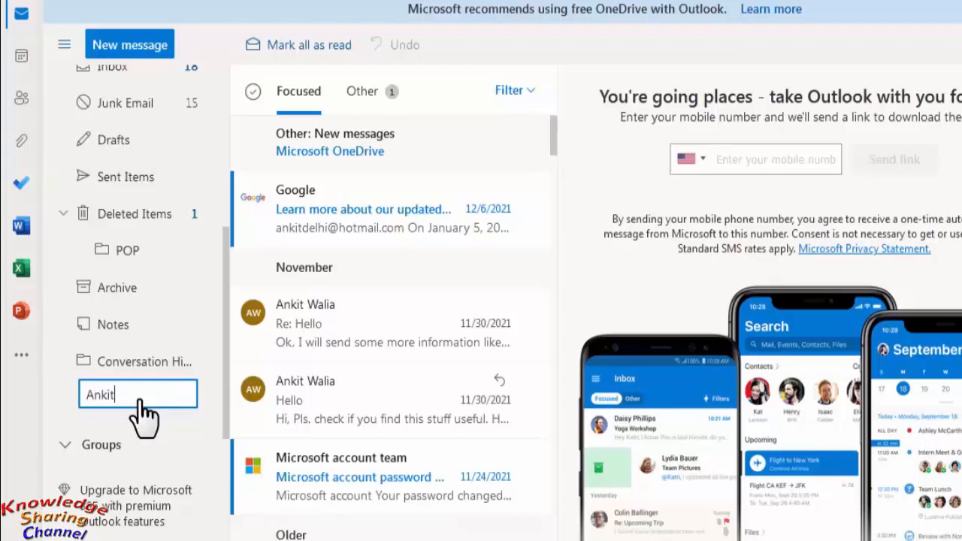
Create the new mail folder with the sender's first name as its name
{"action": "key", "text": "Return"}
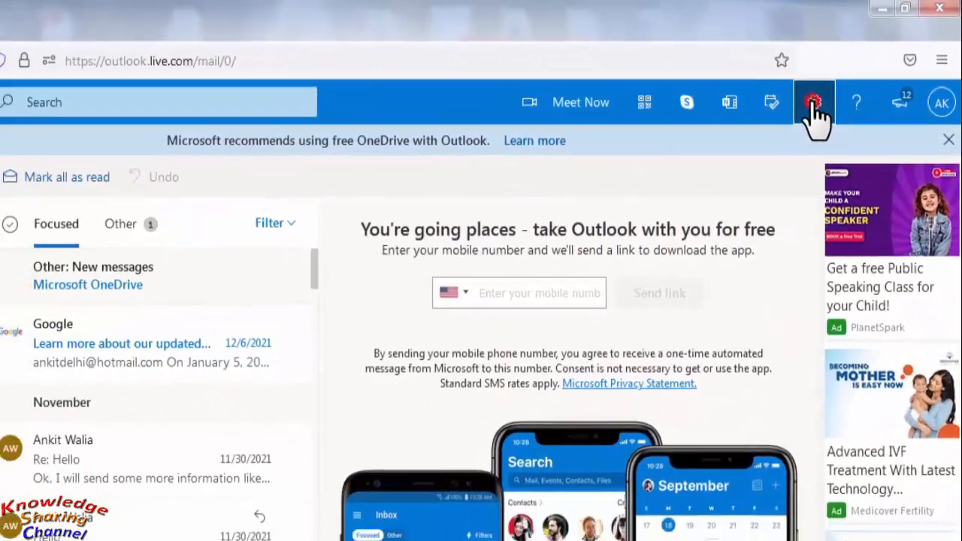
Add a new rule in the mail settings, naming it with the sender's first name followed by "Messages"
{"action": "left_click", "coordinate": [800, 113]}
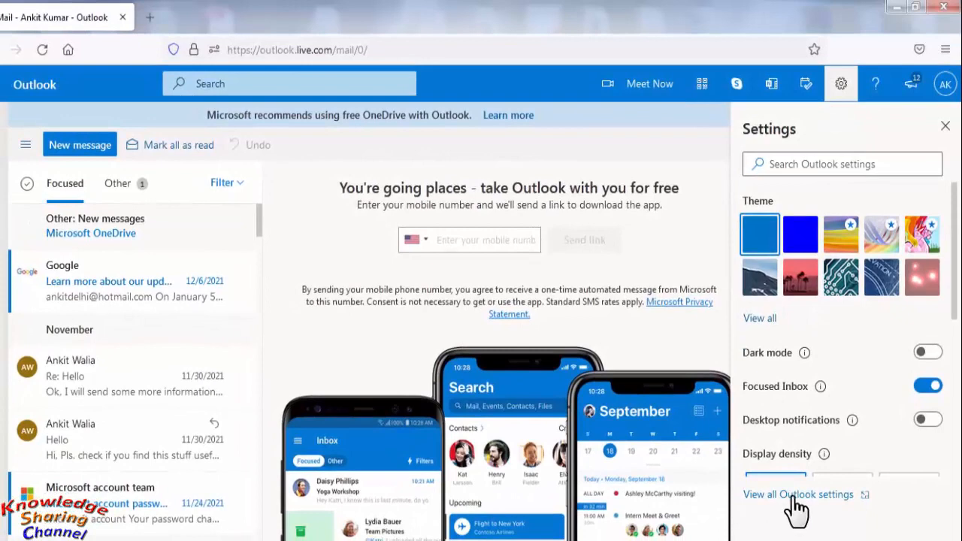
{"action": "left_click", "coordinate": [795, 500]}
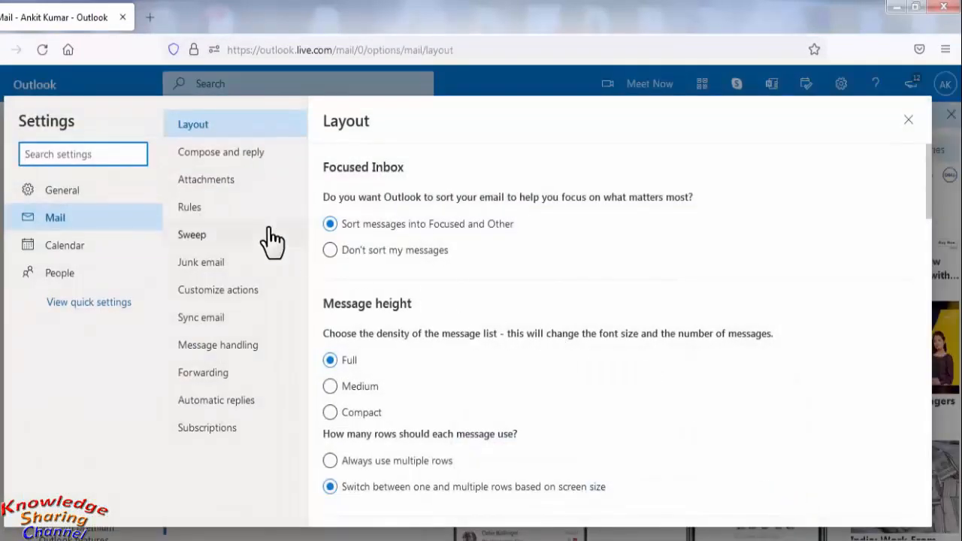
{"action": "left_click", "coordinate": [199, 210]}
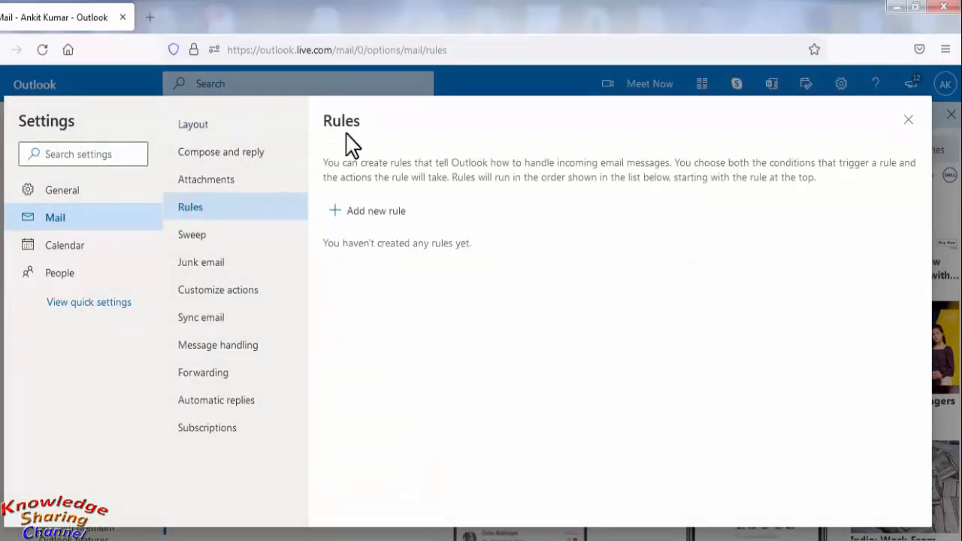
{"action": "left_click", "coordinate": [376, 212]}
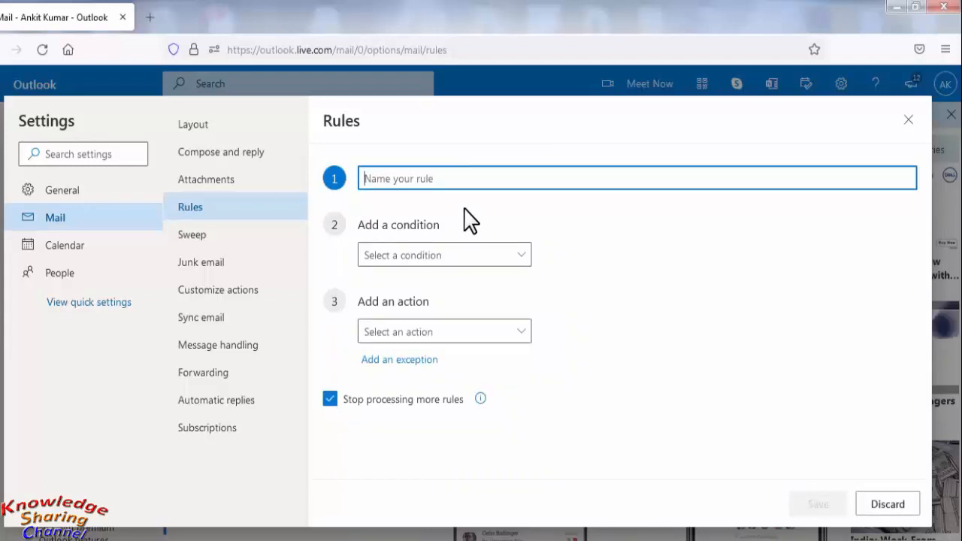
{"action": "type", "text": "A"}
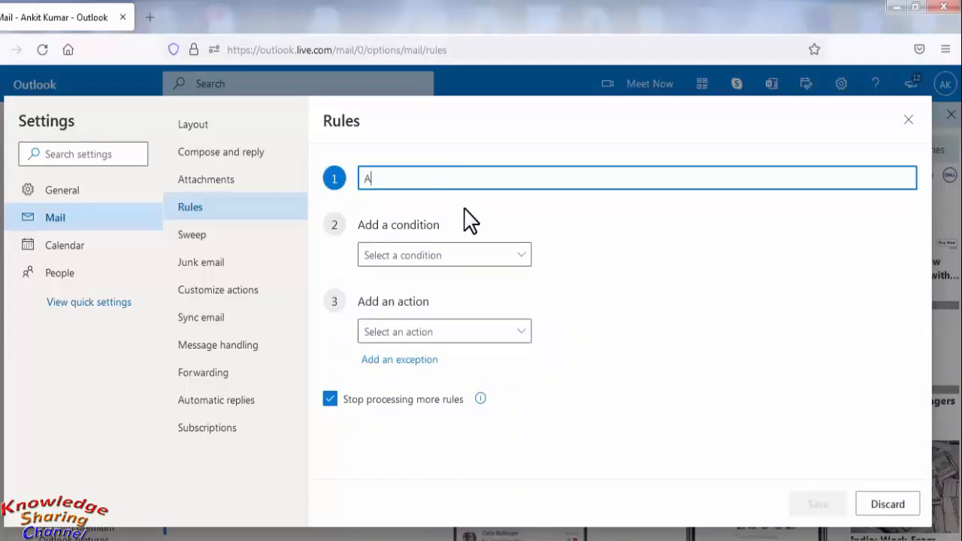
{"action": "type", "text": "nkit Me"}
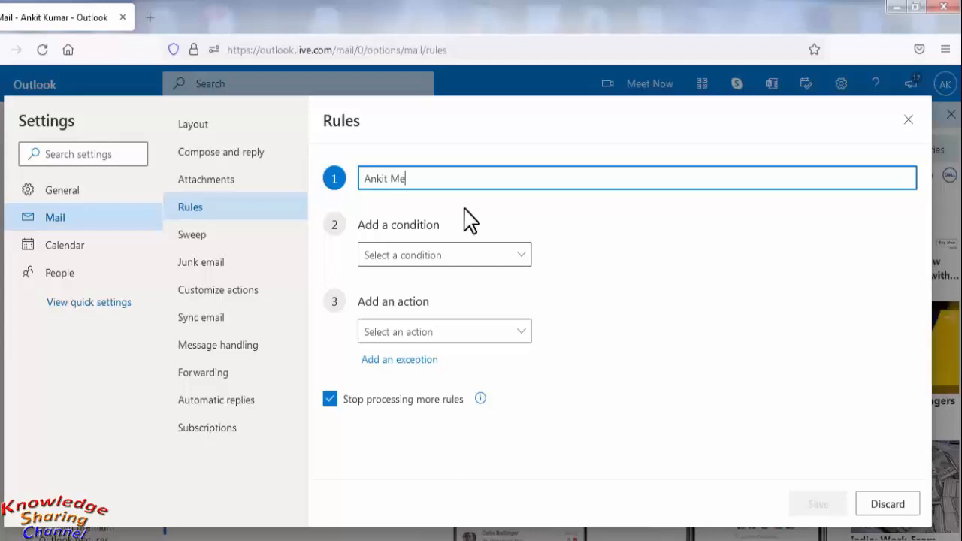
{"action": "type", "text": "ssages"}
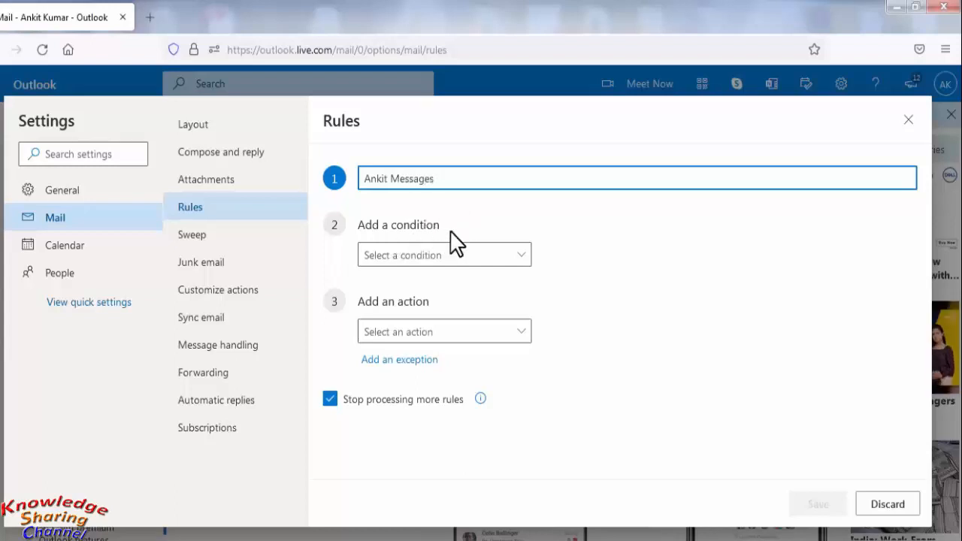
Set the rule's condition to From, with the suggested Rediffmail contact as the sender
{"action": "left_click", "coordinate": [514, 255]}
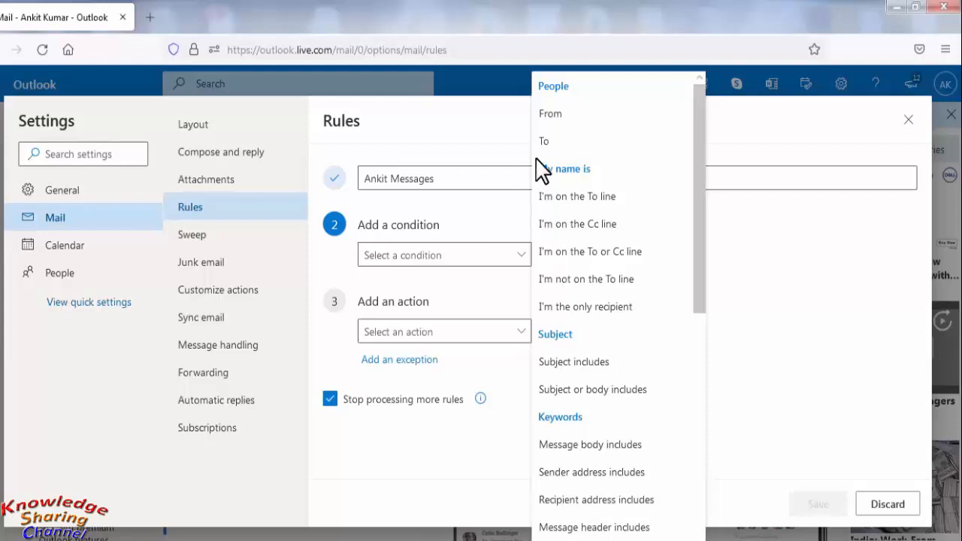
{"action": "left_click", "coordinate": [556, 114]}
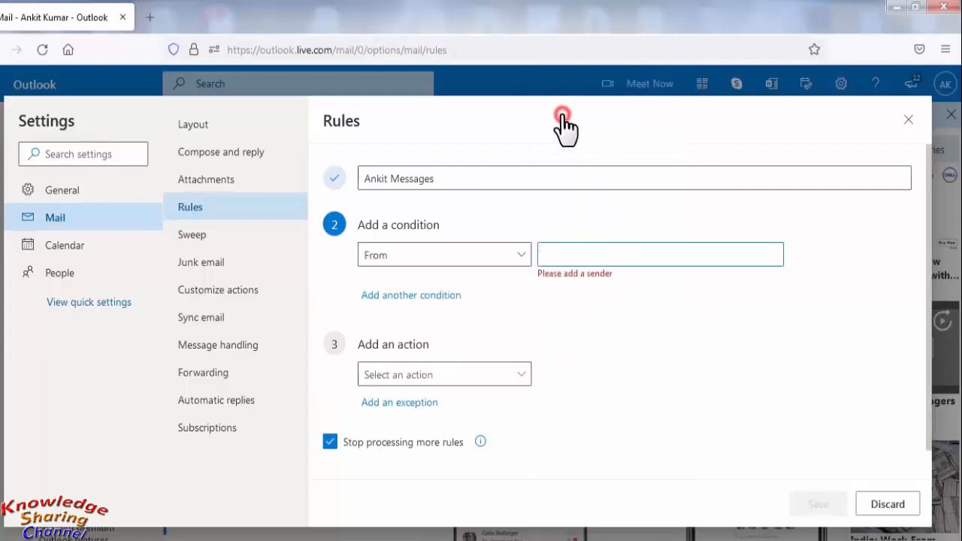
{"action": "left_click", "coordinate": [568, 254]}
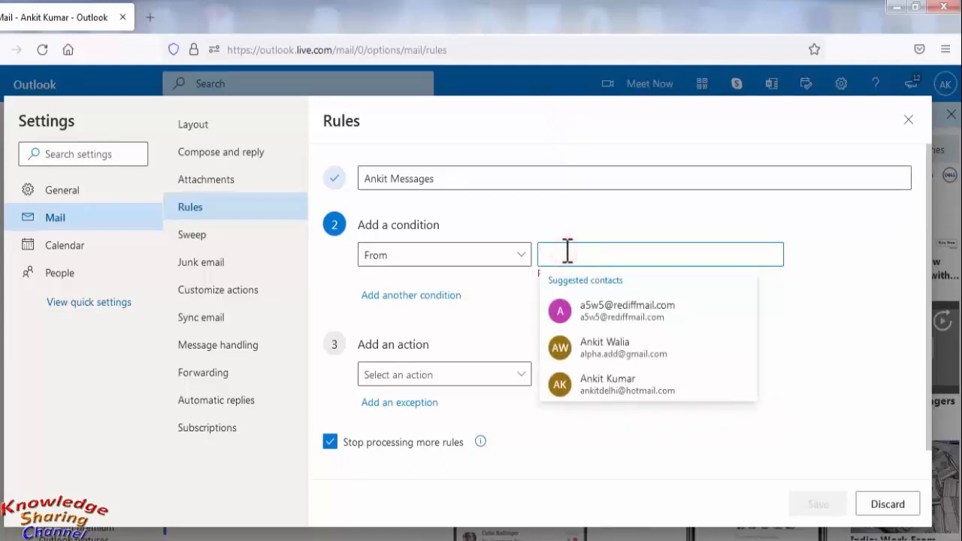
{"action": "left_click", "coordinate": [603, 311]}
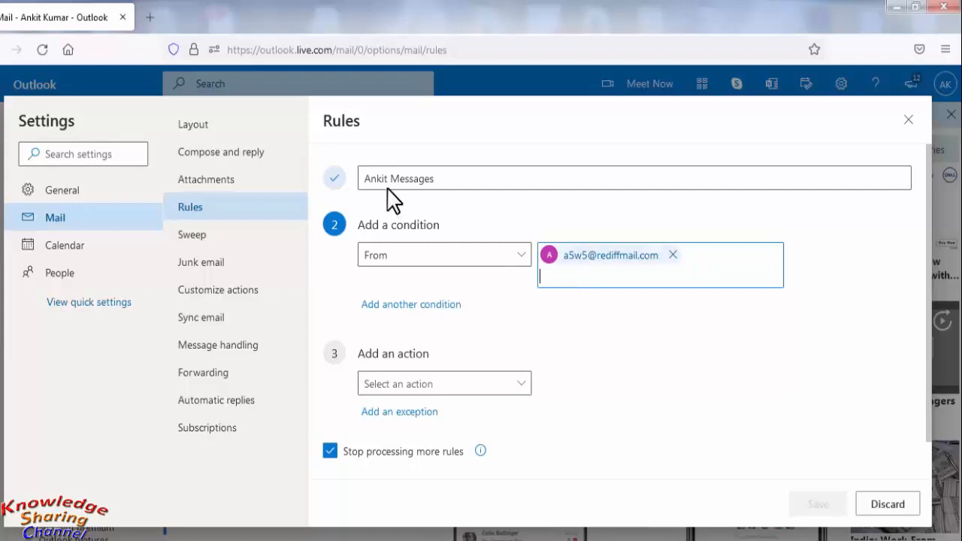
{"action": "left_click", "coordinate": [480, 342]}
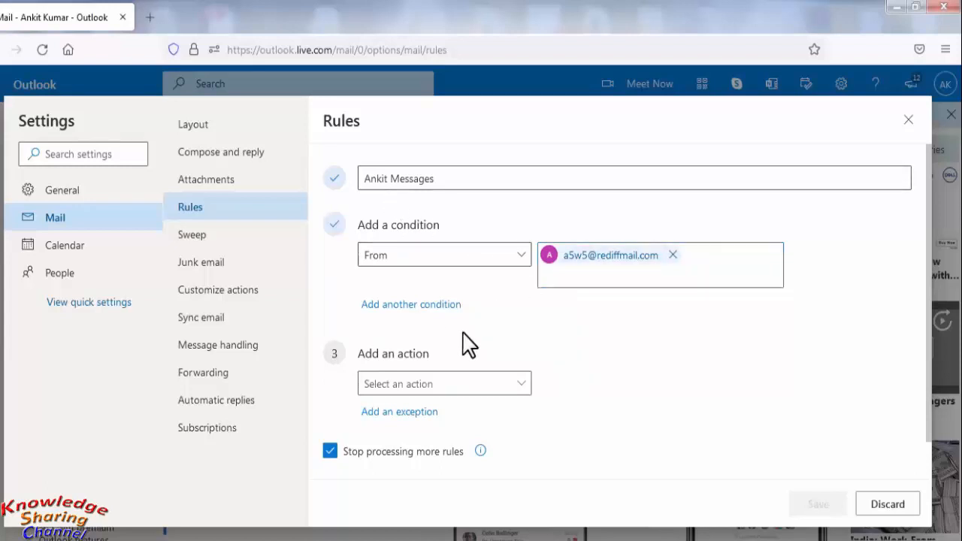
Set the rule's action to Move to the folder named after the sender, and save the rule
{"action": "left_click", "coordinate": [472, 387]}
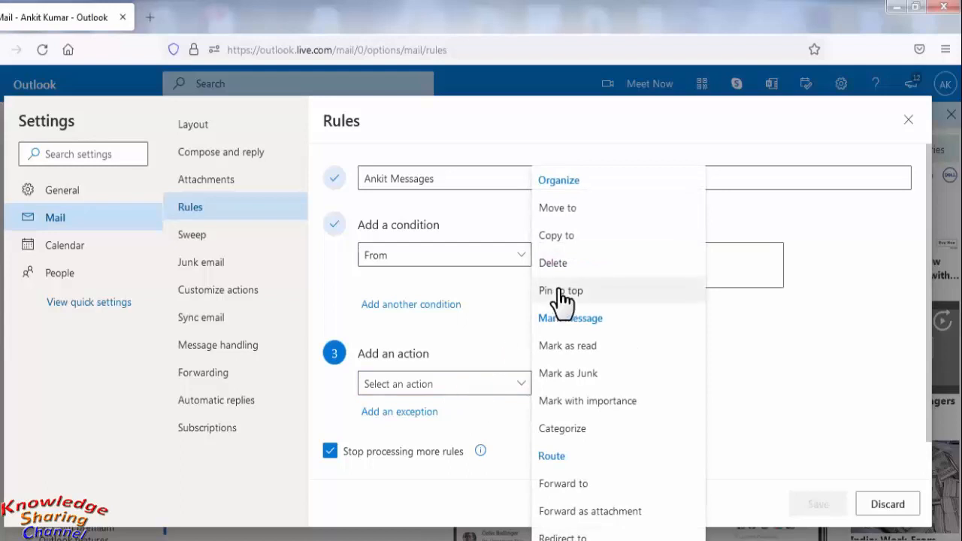
{"action": "left_click", "coordinate": [583, 212]}
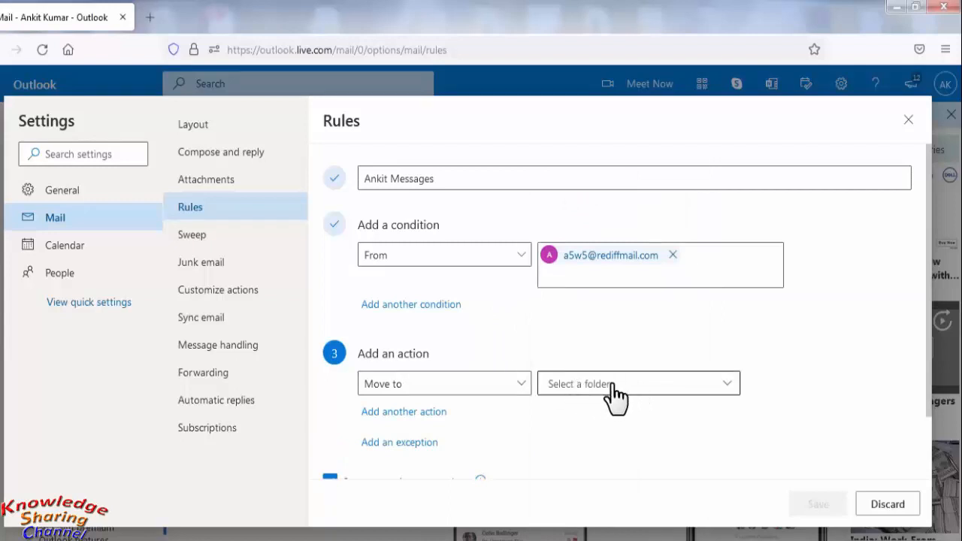
{"action": "left_click", "coordinate": [726, 385]}
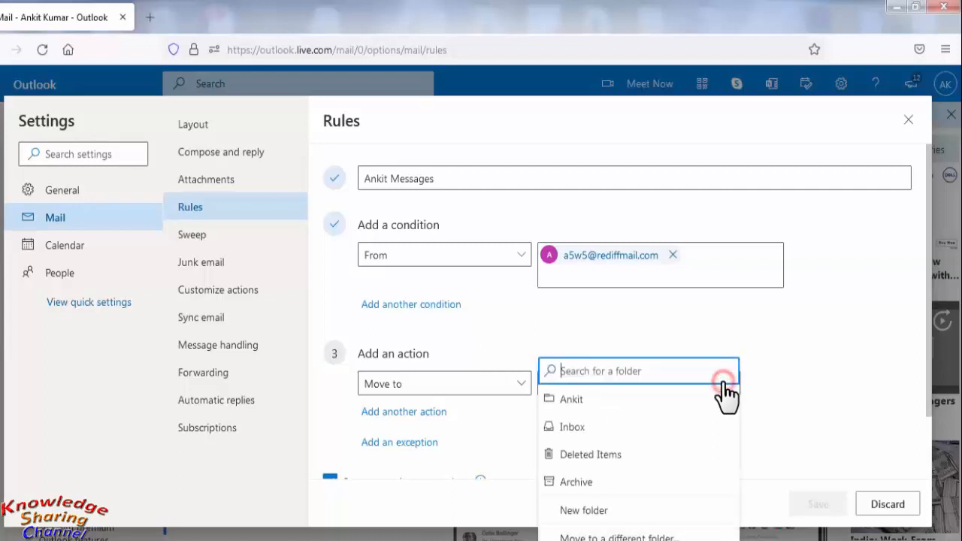
{"action": "left_click", "coordinate": [586, 400]}
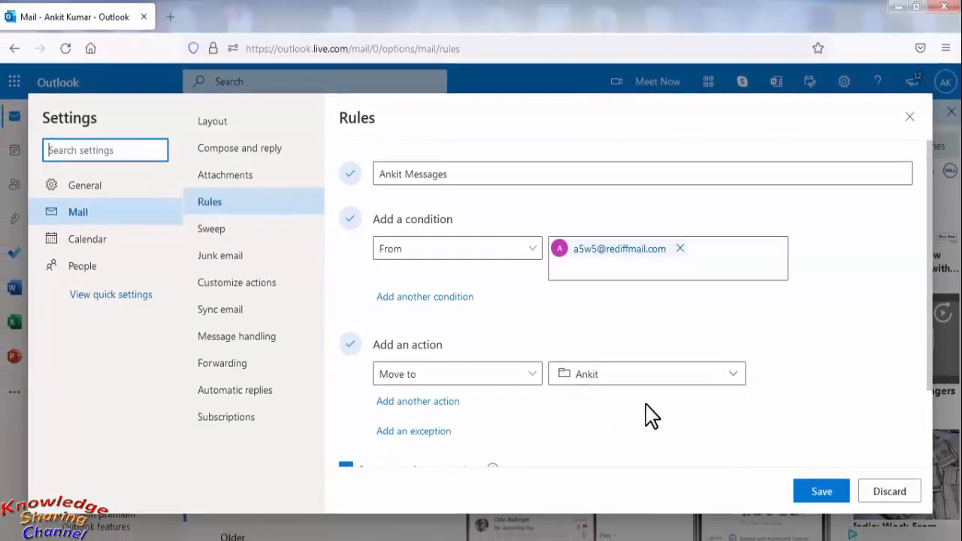
{"action": "left_click", "coordinate": [821, 492]}
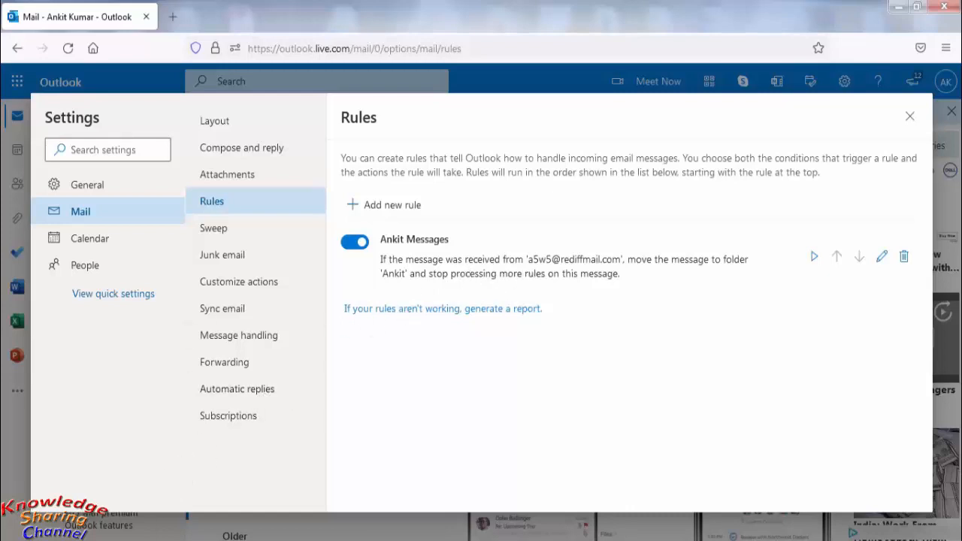
Switch to Rediffmail and start a new mail addressed to the suggested Hotmail contact
{"action": "left_click", "coordinate": [101, 476]}
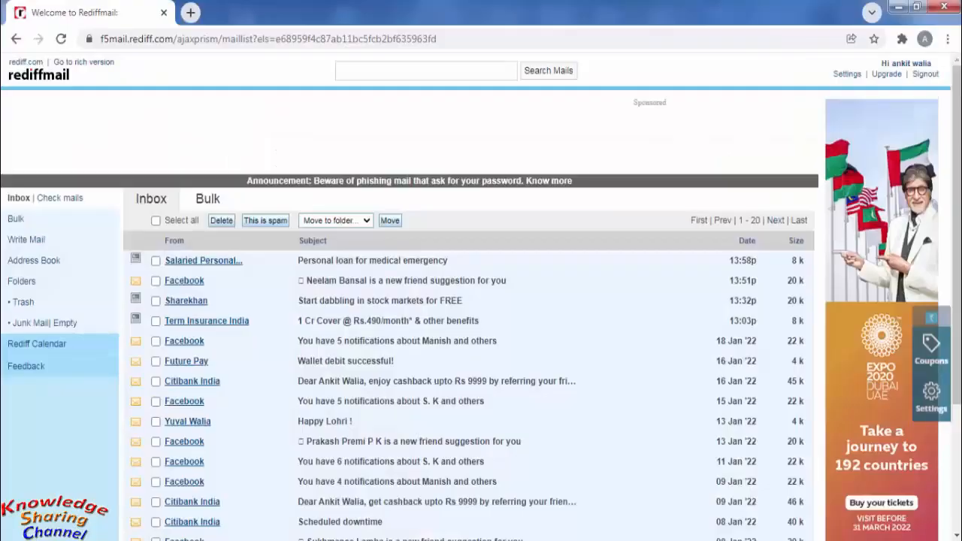
{"action": "left_click", "coordinate": [32, 242]}
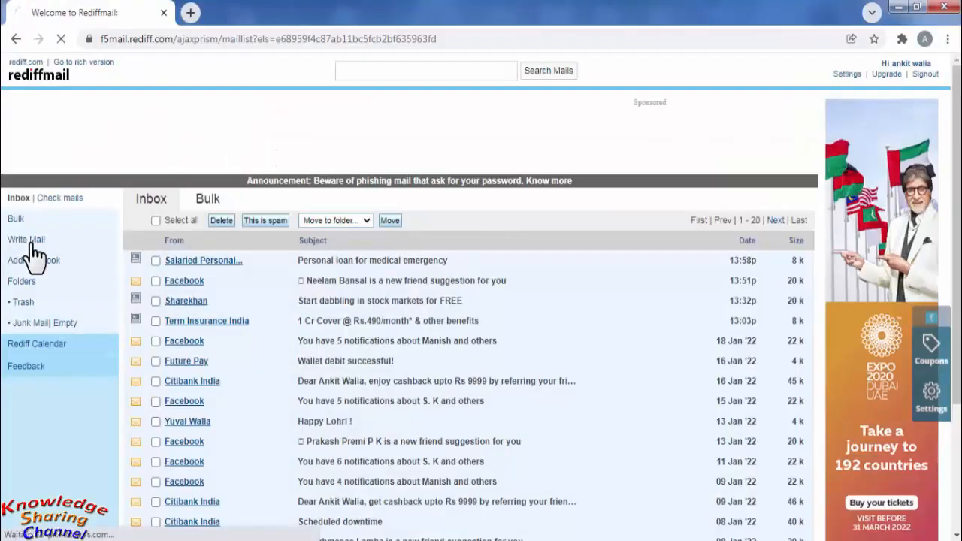
{"action": "left_click", "coordinate": [273, 287]}
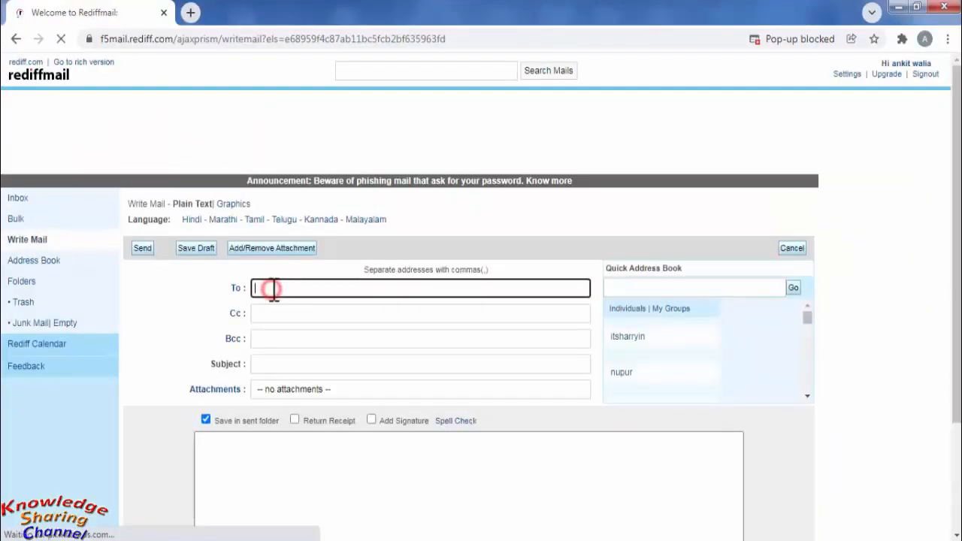
{"action": "type", "text": "ank"}
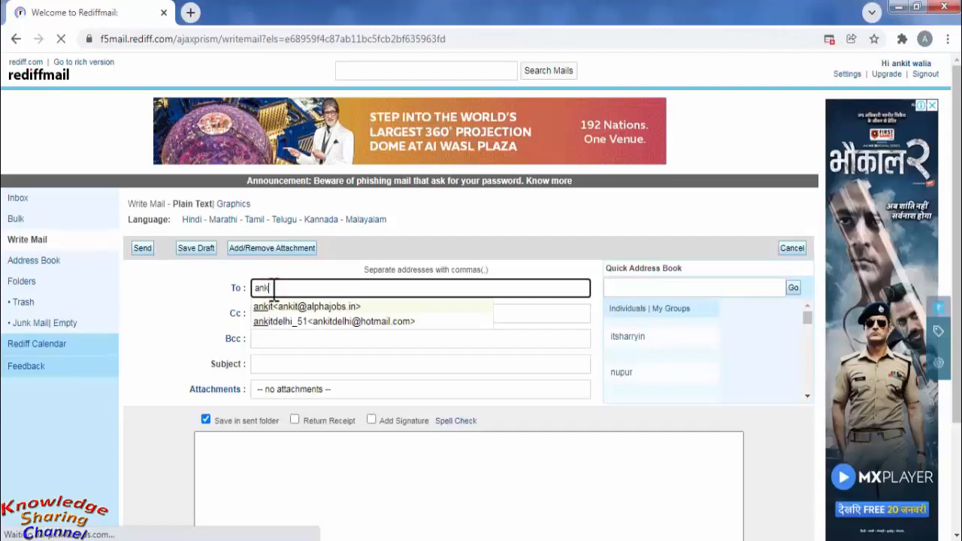
{"action": "left_click", "coordinate": [323, 320]}
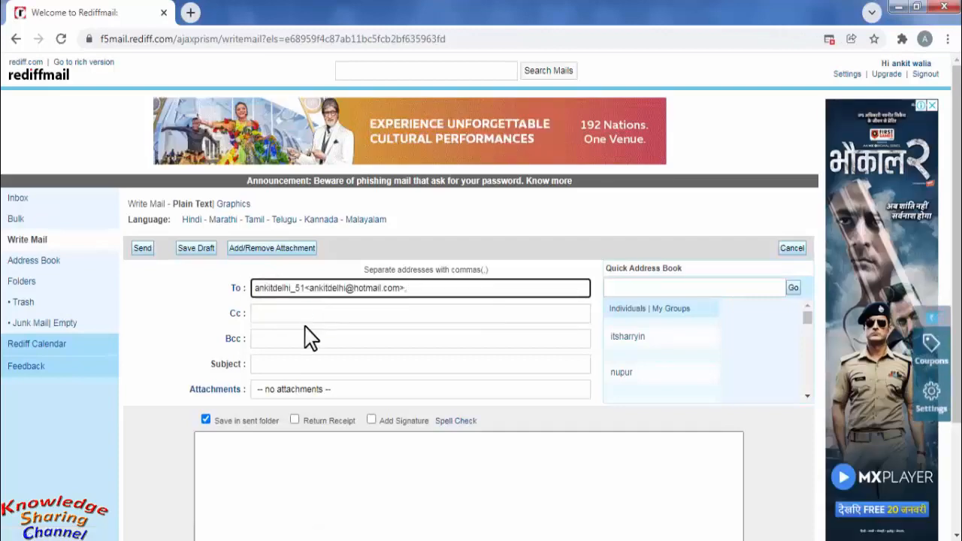
Give the mail the subject "Testing Email" and the body "Testing Email !!!", and send it
{"action": "left_click", "coordinate": [287, 363]}
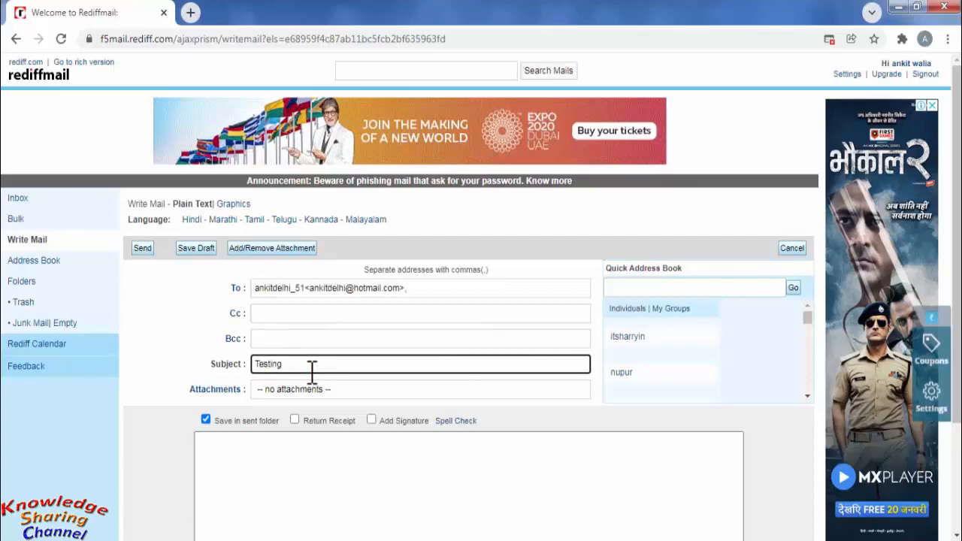
{"action": "left_click", "coordinate": [277, 483]}
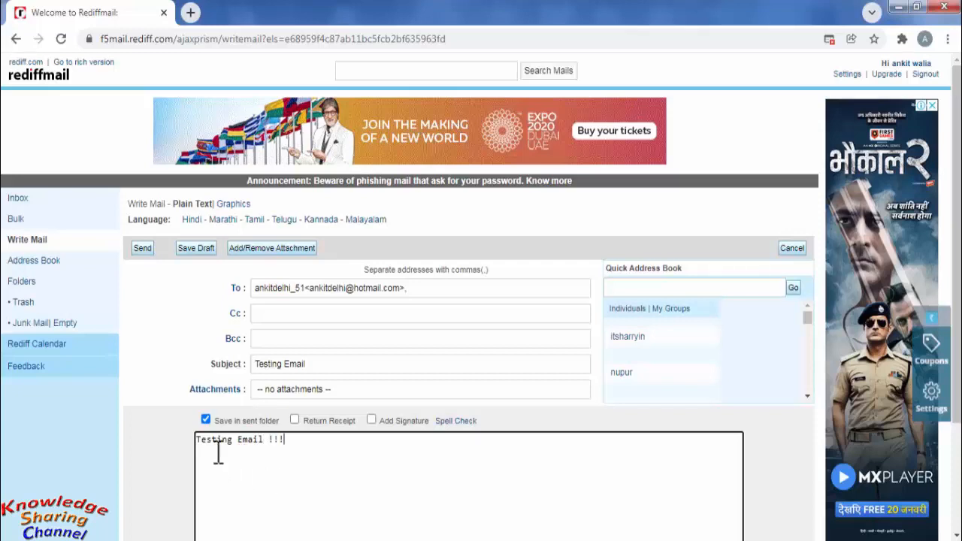
{"action": "left_click", "coordinate": [147, 254]}
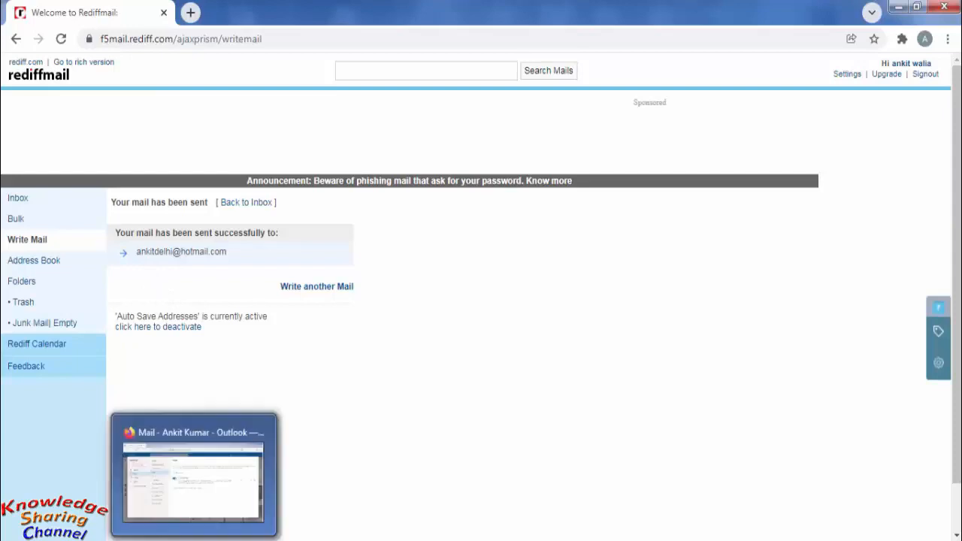
Switch back to Outlook, close the settings and open the "Testing Email" message in the folder named after the sender
{"action": "left_click", "coordinate": [193, 540]}
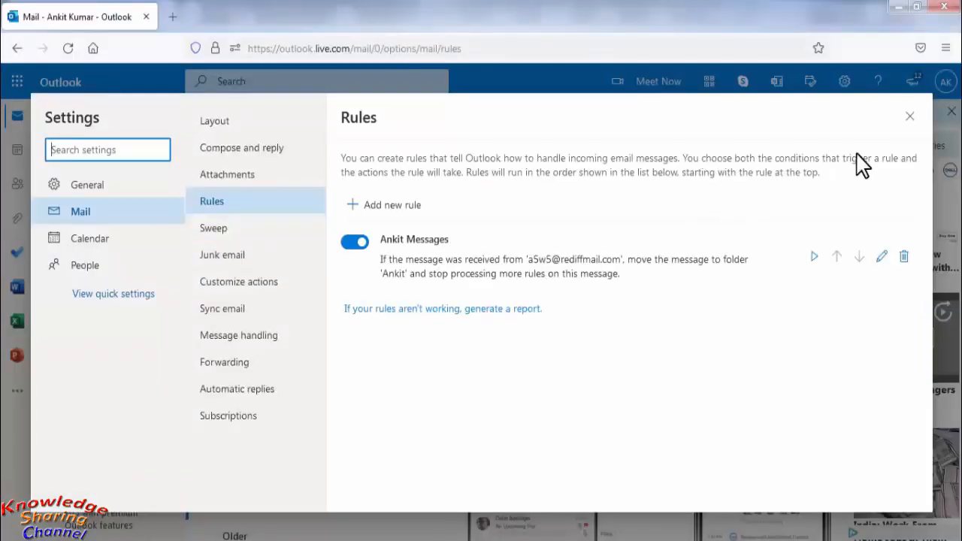
{"action": "left_click", "coordinate": [910, 119]}
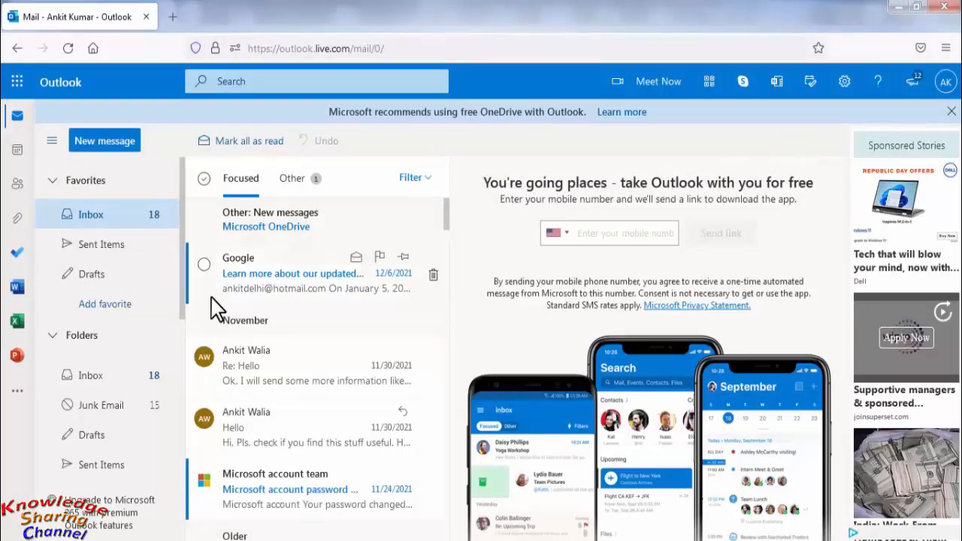
{"action": "left_click_drag", "start_coordinate": [184, 307], "coordinate": [198, 451]}
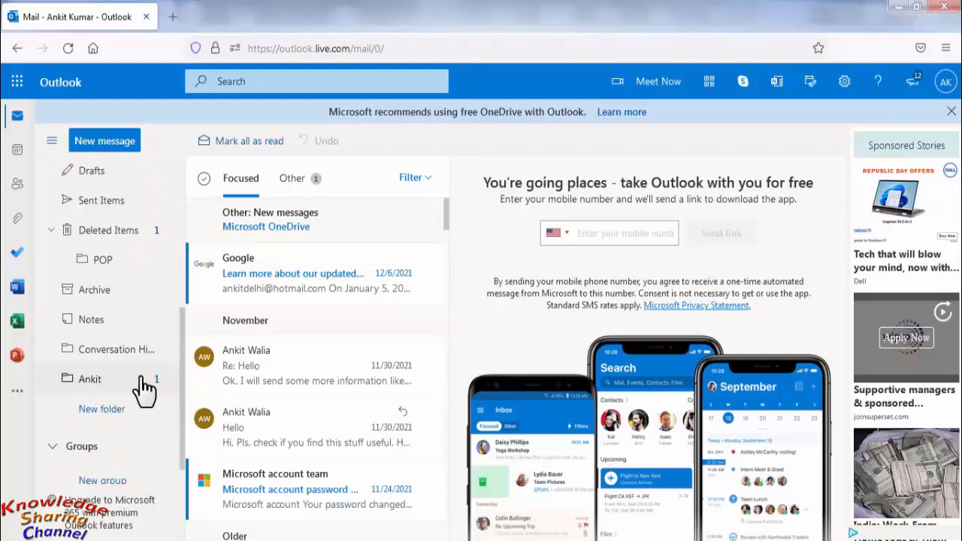
{"action": "left_click", "coordinate": [102, 381]}
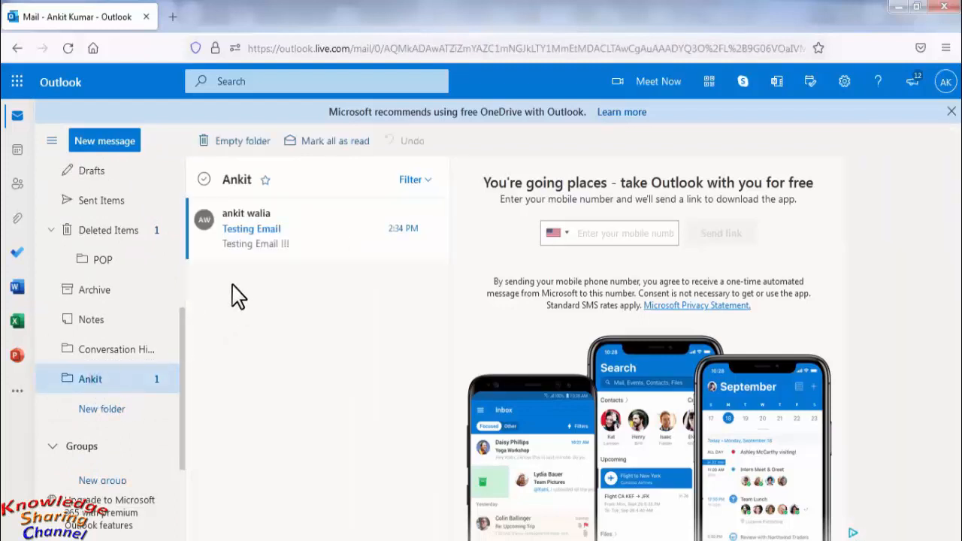
{"action": "left_click", "coordinate": [271, 234]}
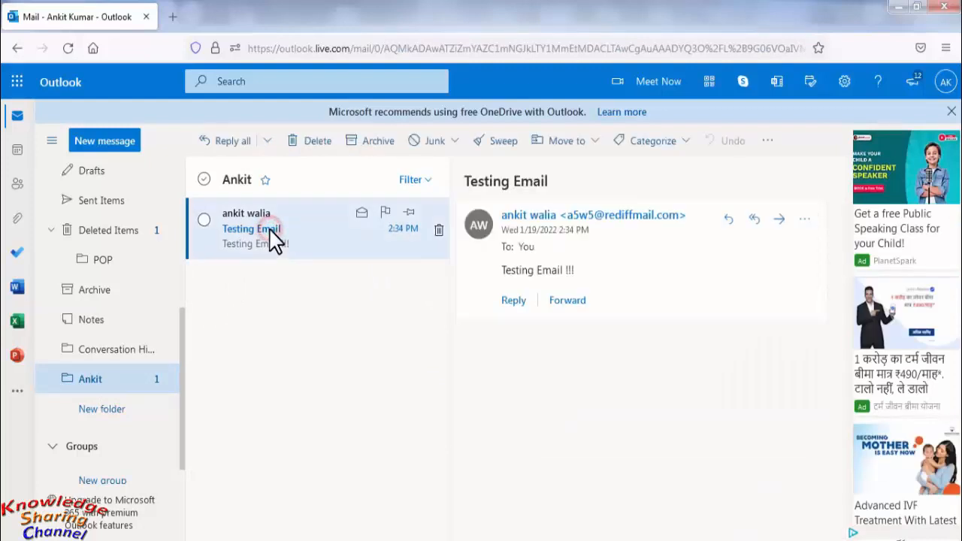